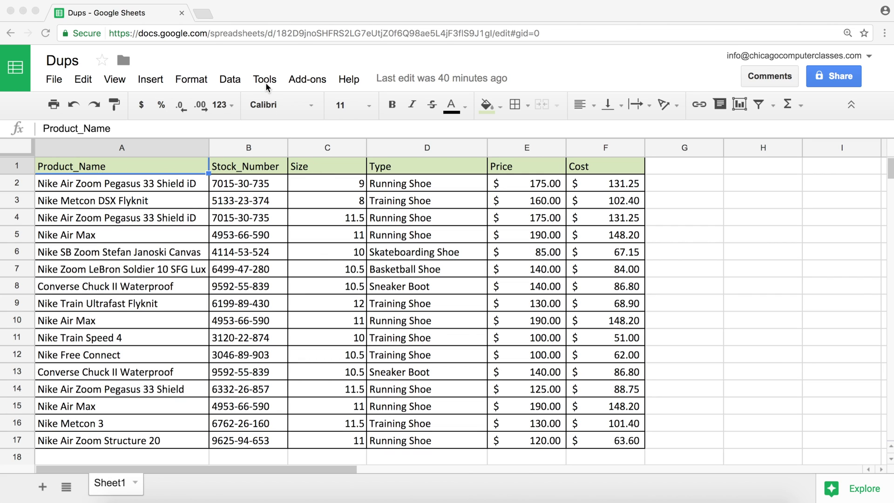
Step: Review product names A2:A17, noting duplicates like Pegasus in A2/A4 and Nike Air Max in A5, A10, A15
left_click(315, 80)
left_click(310, 79)
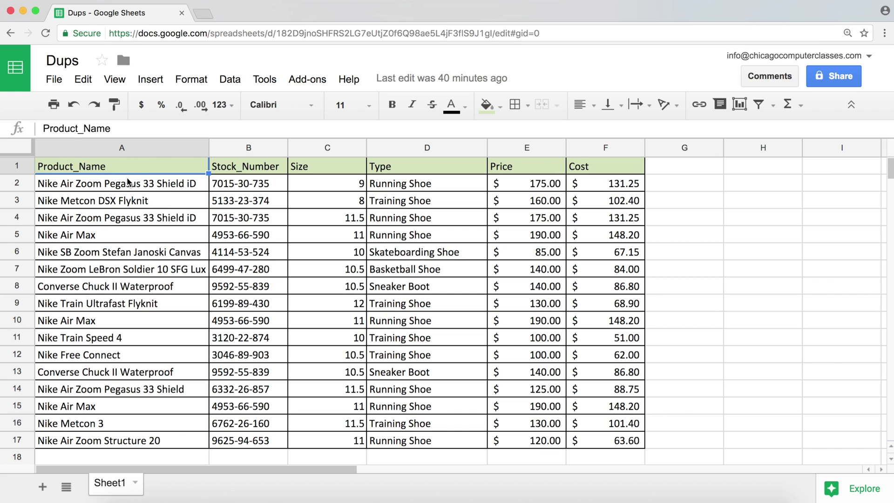
left_click_drag(128, 182, 132, 444)
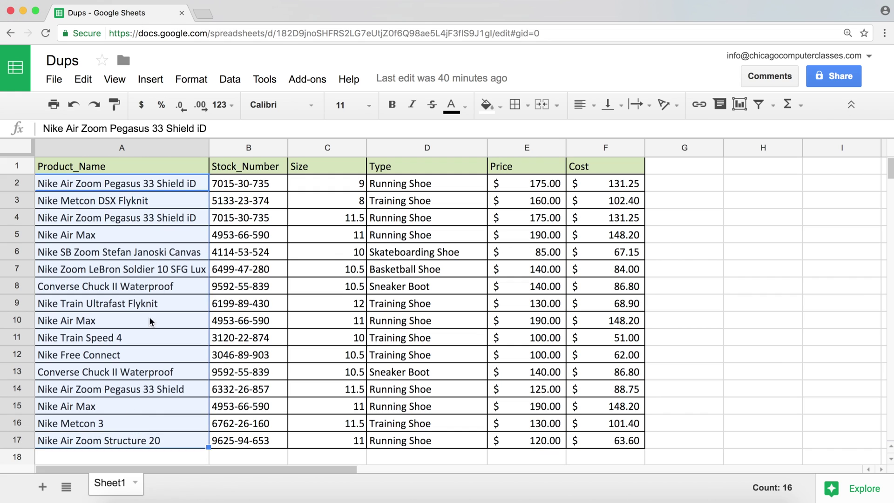
left_click(150, 183)
left_click(157, 218)
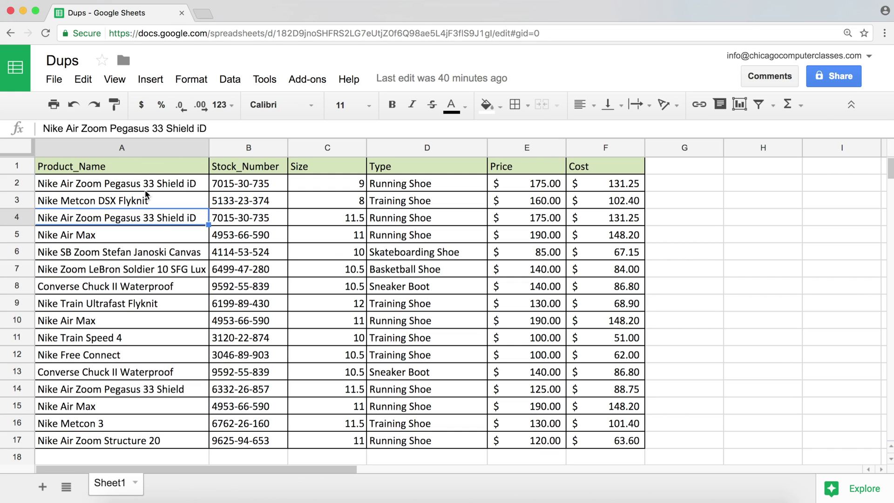
left_click(150, 184)
left_click(156, 219)
left_click(89, 320)
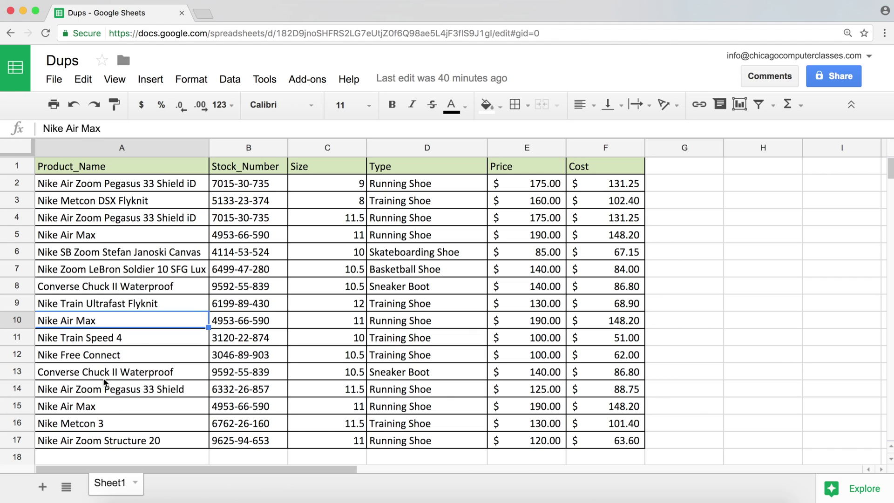
left_click(119, 409)
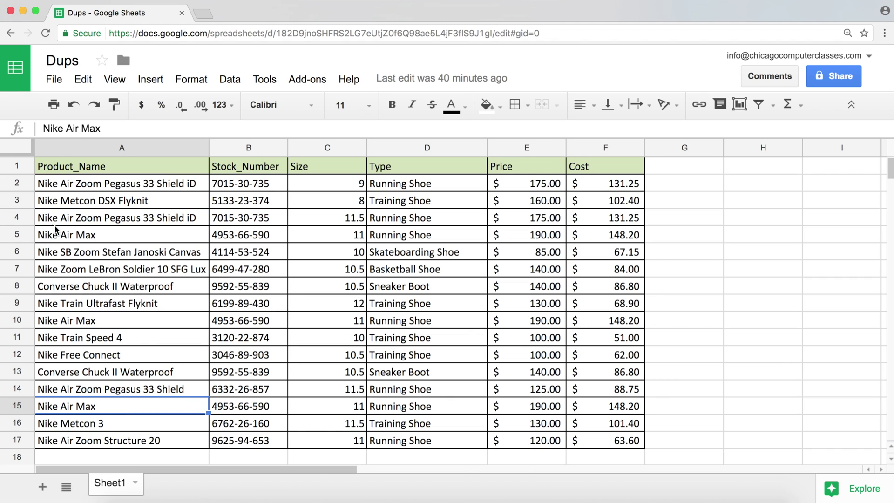
left_click(67, 235)
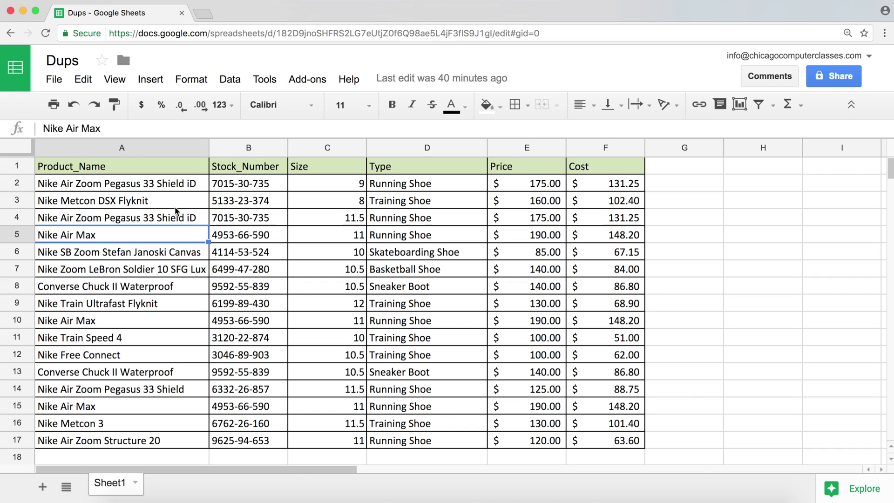
left_click_drag(172, 188, 175, 438)
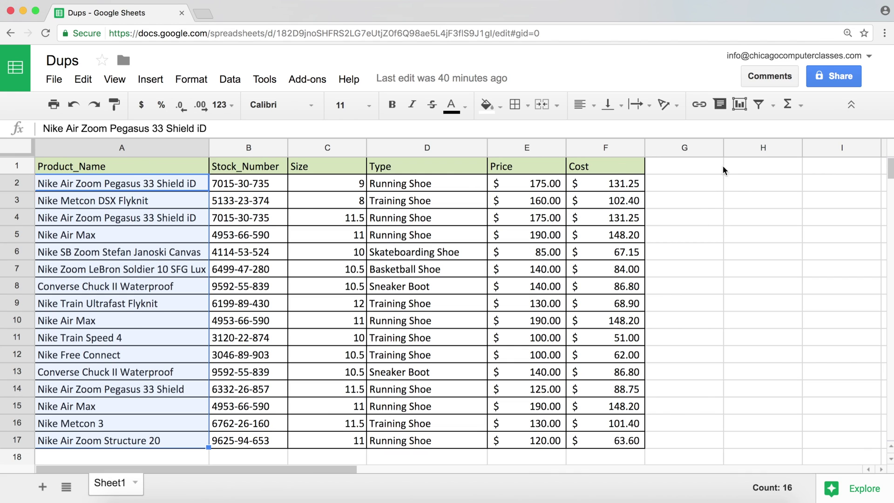
Step: Enter =UNIQUE(A2:A17) in H2, producing 12 distinct product names in H2:H13
left_click(742, 183)
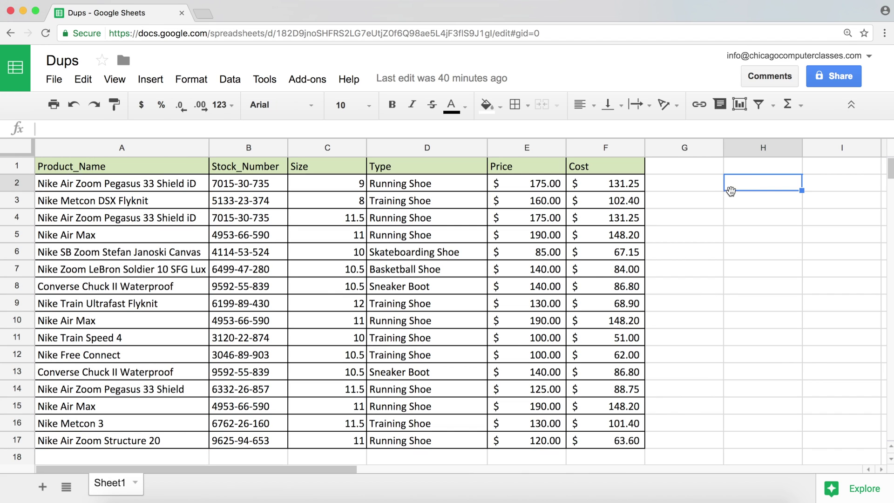
type("=")
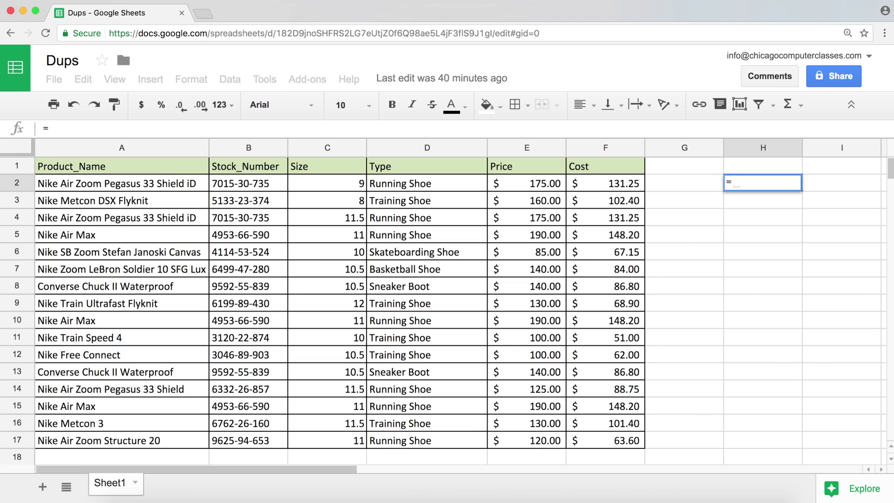
type("u")
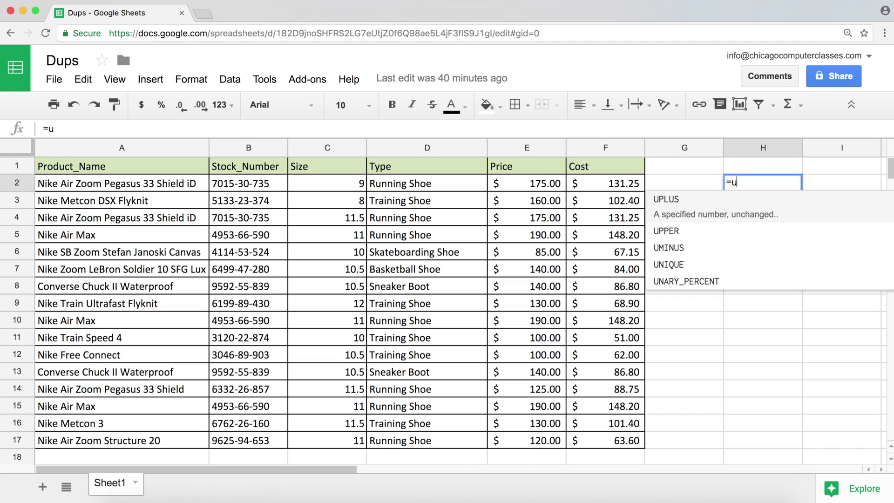
type("n")
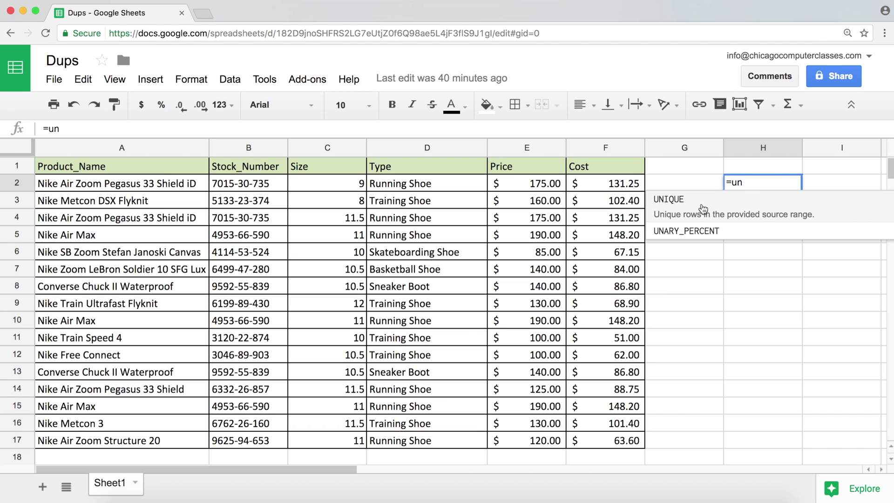
key("Tab")
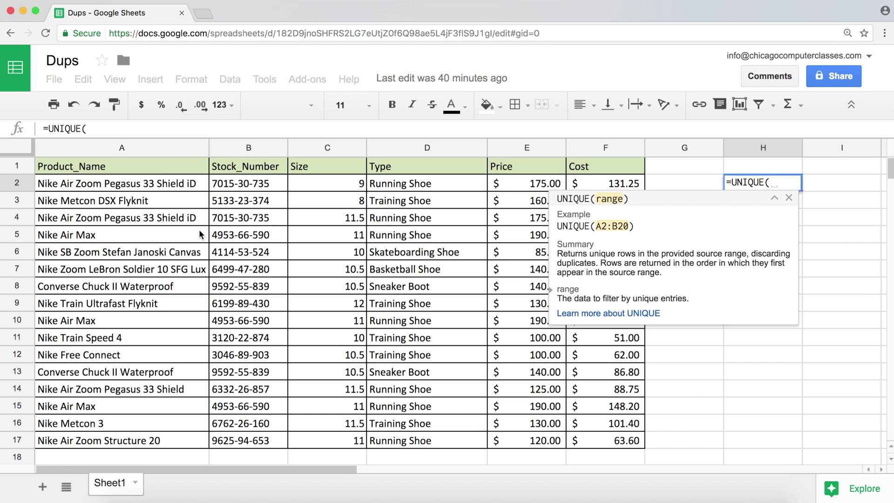
left_click_drag(118, 187, 117, 448)
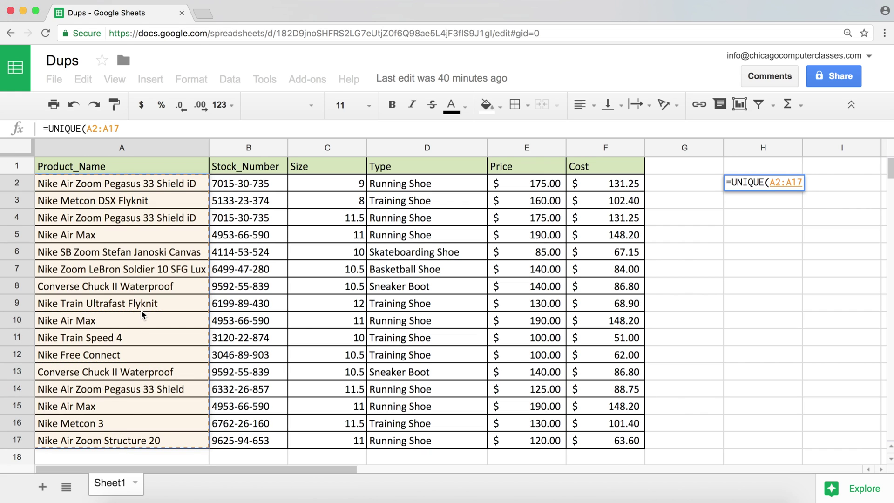
type(")")
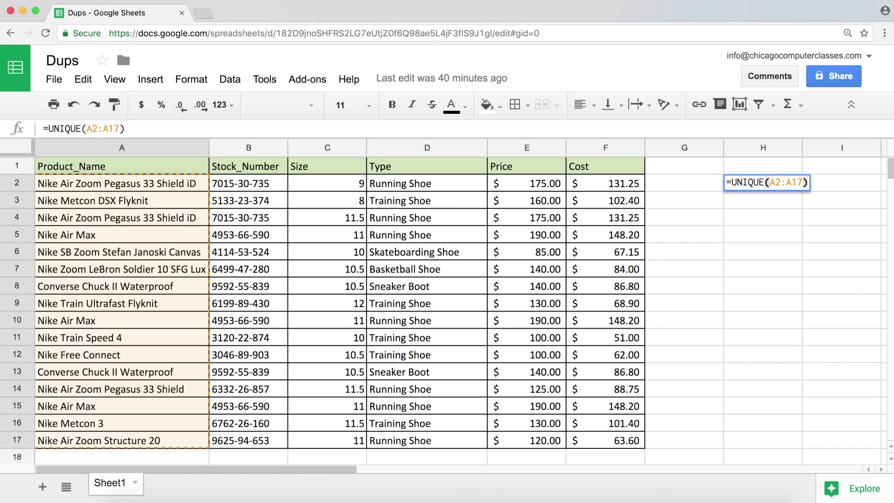
key("Return")
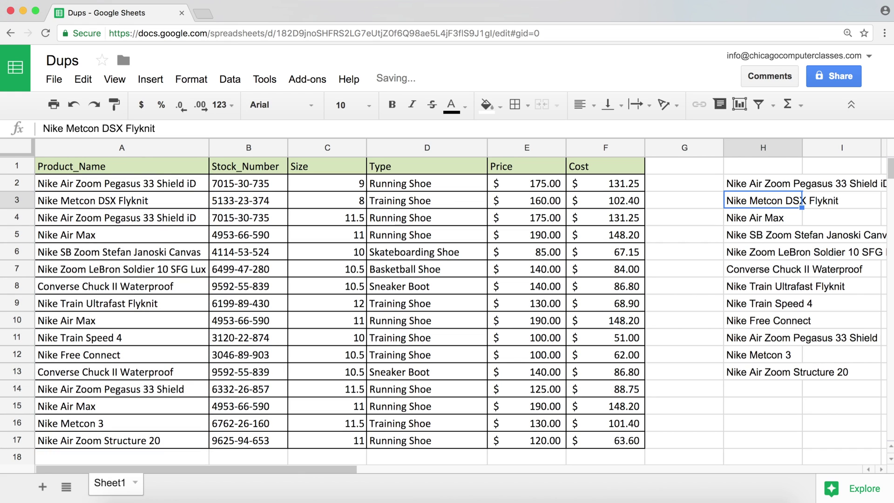
left_click_drag(744, 184, 787, 379)
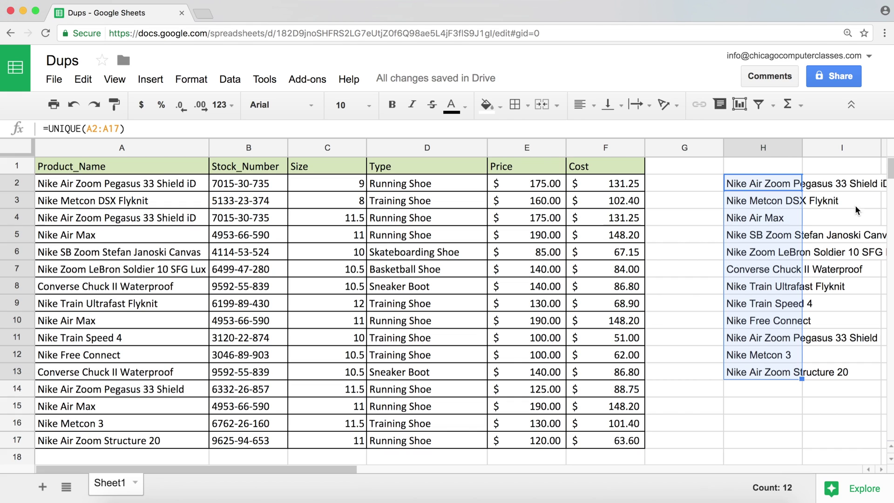
left_click_drag(772, 183, 787, 372)
key("Delete")
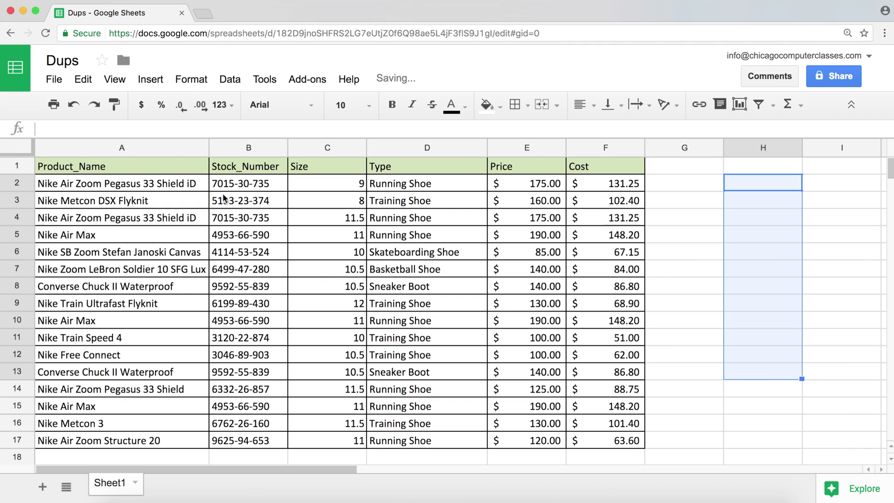
left_click(173, 185)
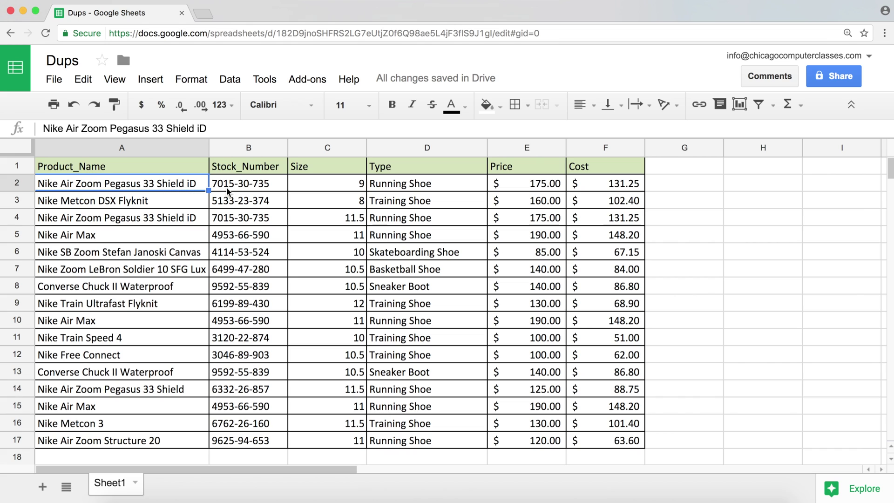
left_click(357, 186)
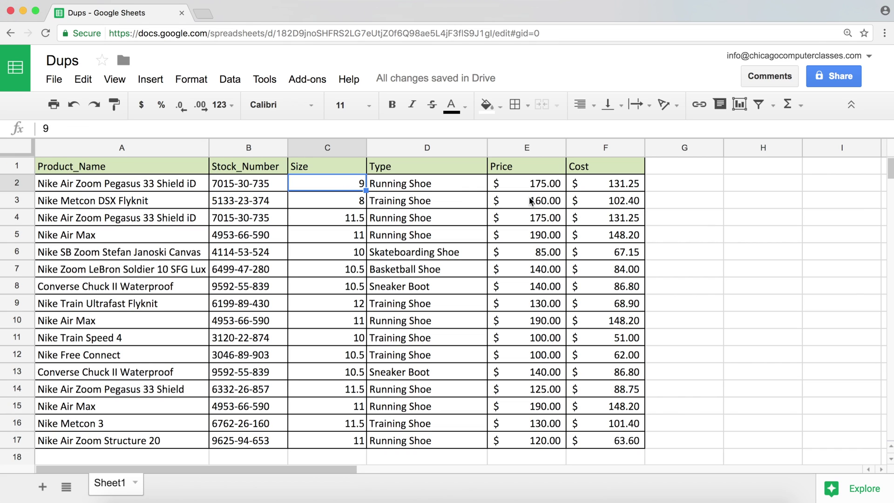
left_click(541, 185)
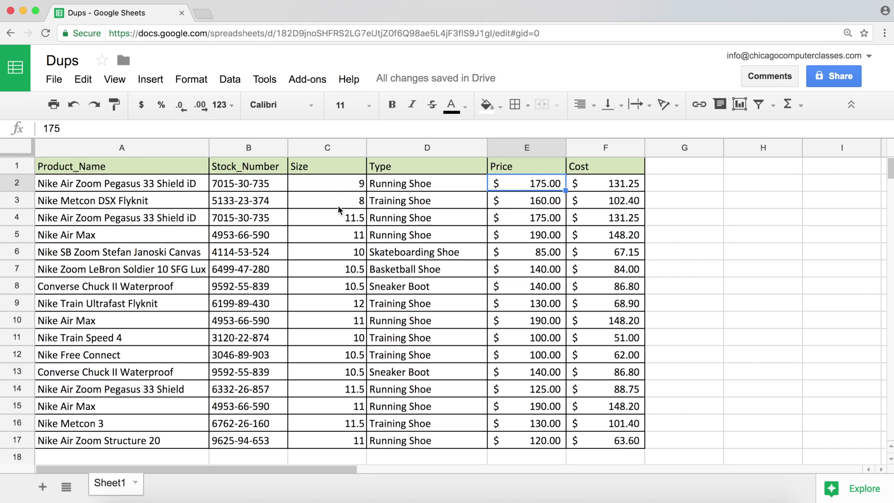
left_click(345, 219)
left_click(535, 219)
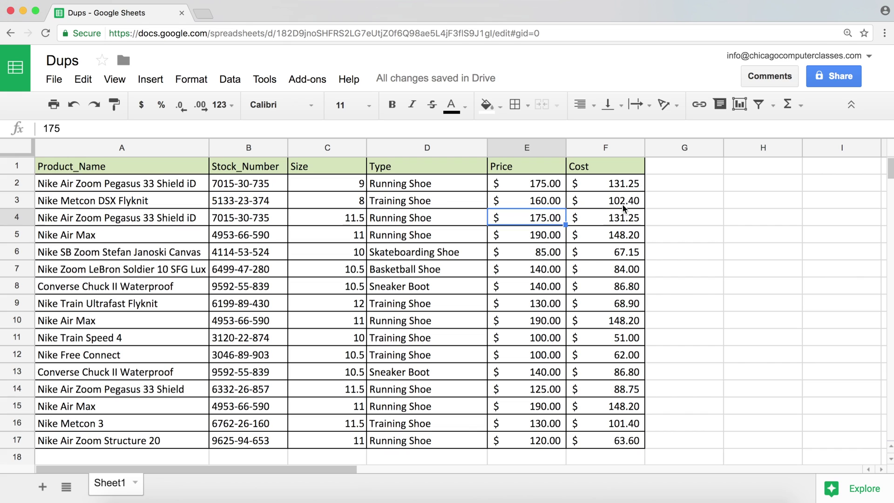
left_click(352, 219)
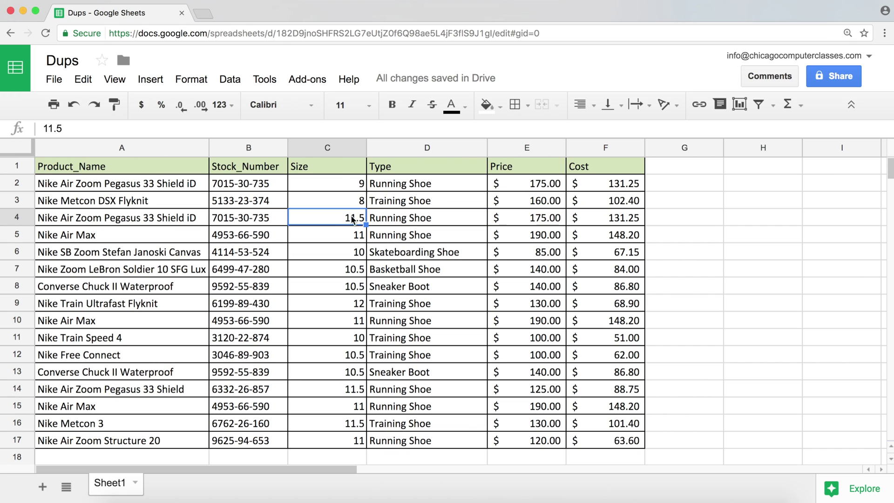
left_click(339, 177)
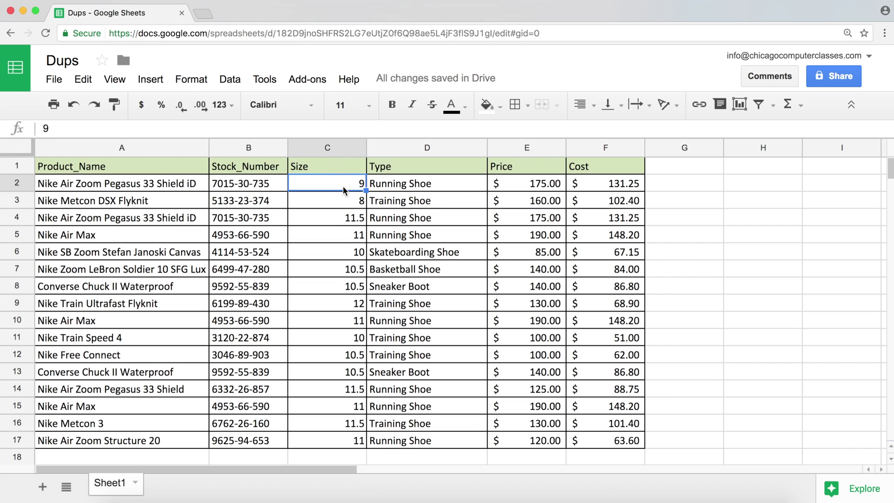
left_click(347, 221)
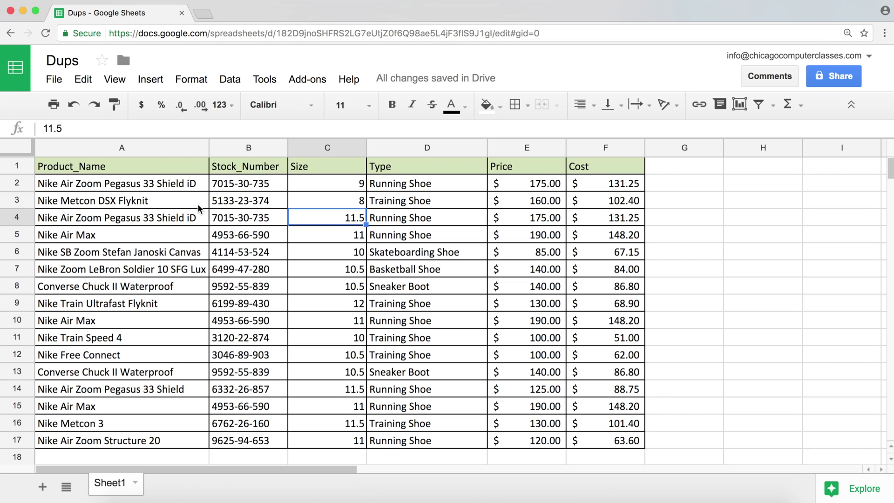
left_click(181, 217)
left_click_drag(180, 218, 593, 222)
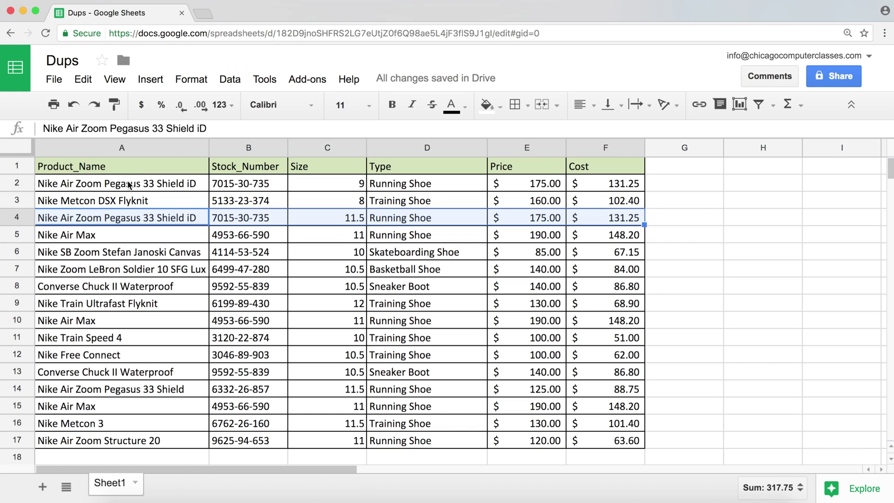
left_click_drag(160, 216, 606, 226)
left_click_drag(128, 321, 606, 326)
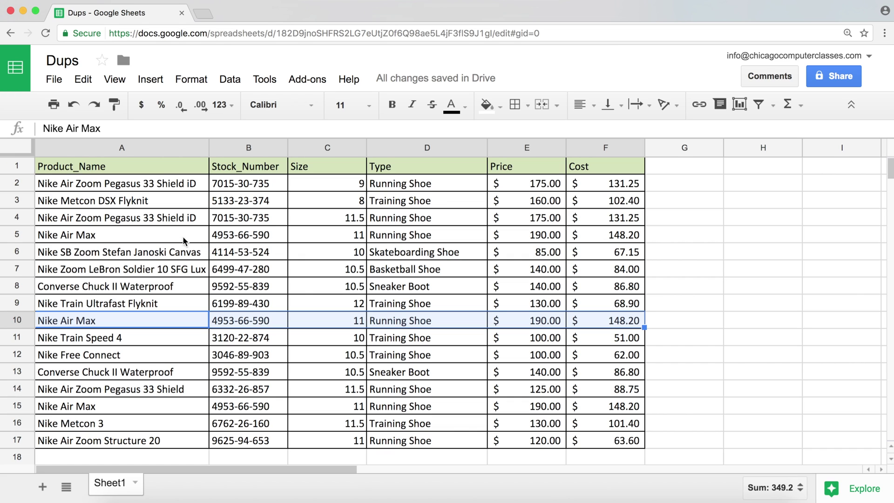
right_click(169, 231)
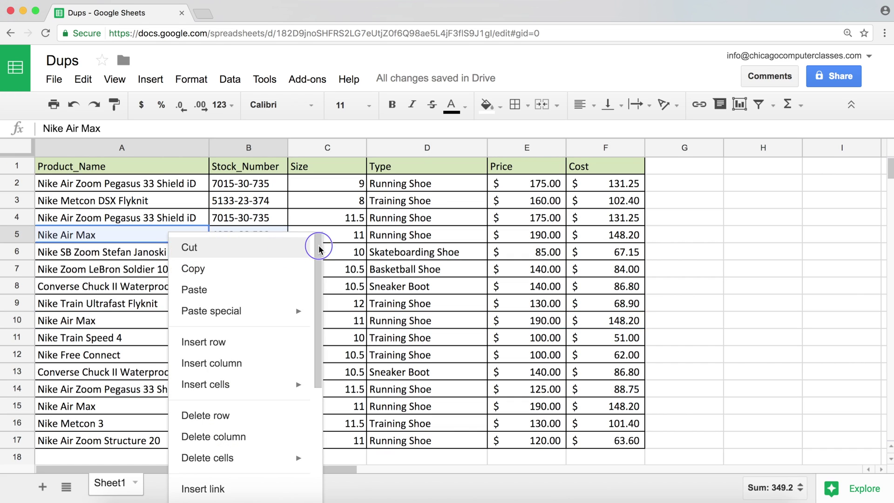
left_click_drag(589, 237, 145, 239)
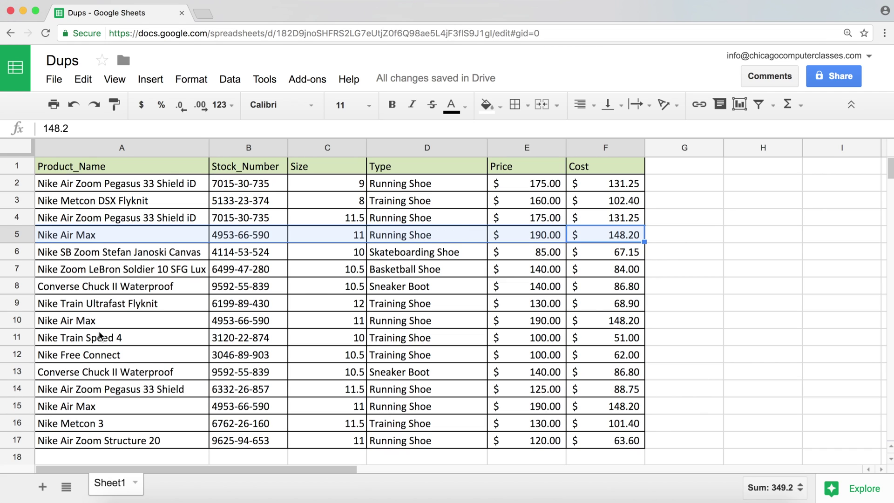
left_click(82, 457)
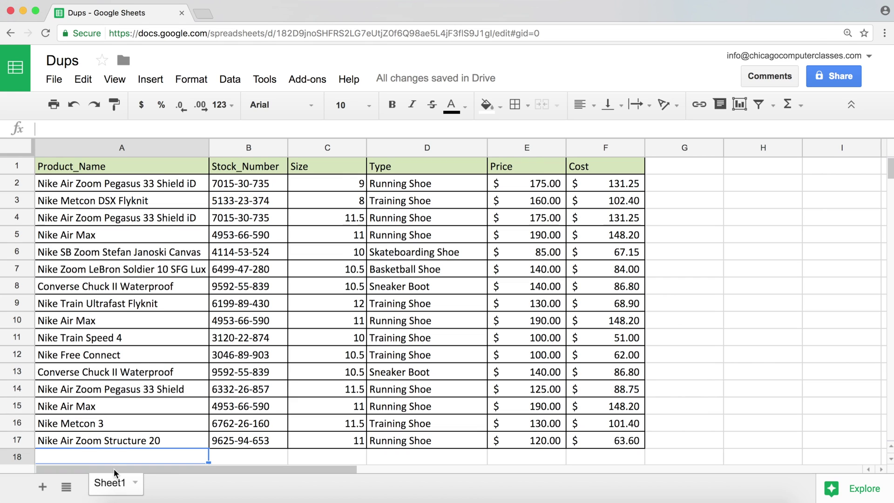
Step: Add Sheet2 and paste Sheet1's header row A1:F1 (Product_Name to Cost) into its A1
left_click(44, 487)
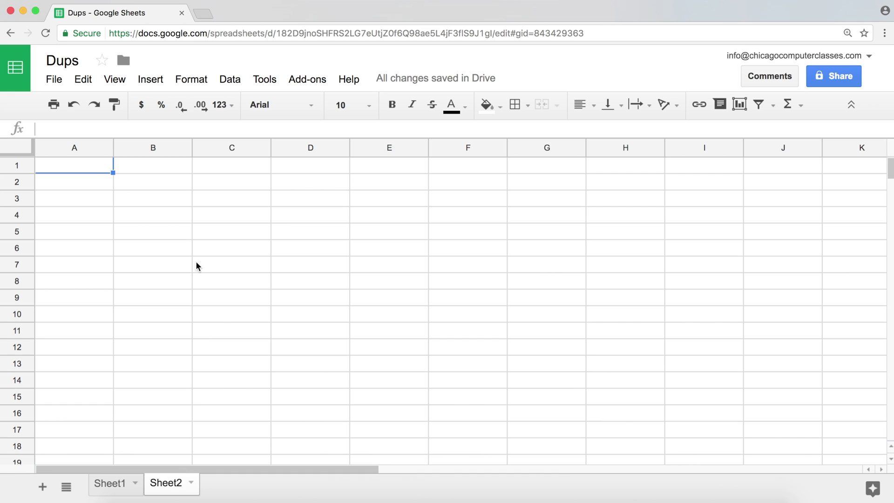
left_click(116, 484)
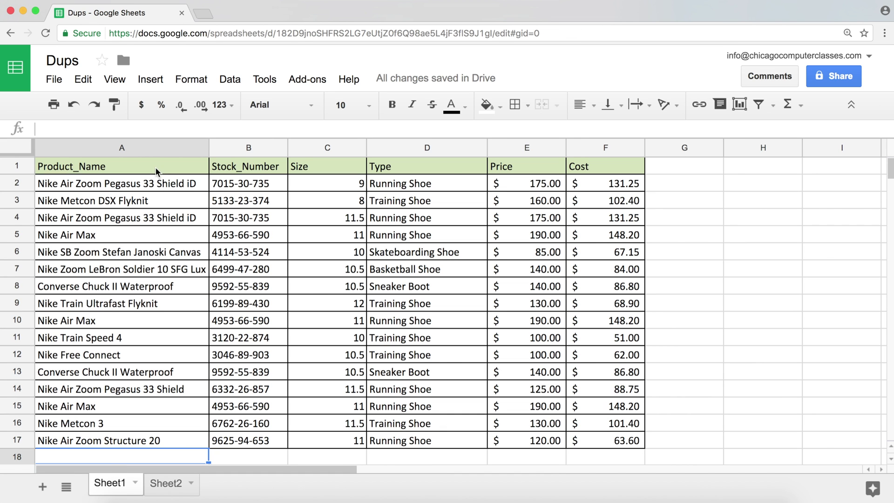
left_click_drag(156, 169, 634, 172)
key("super+c")
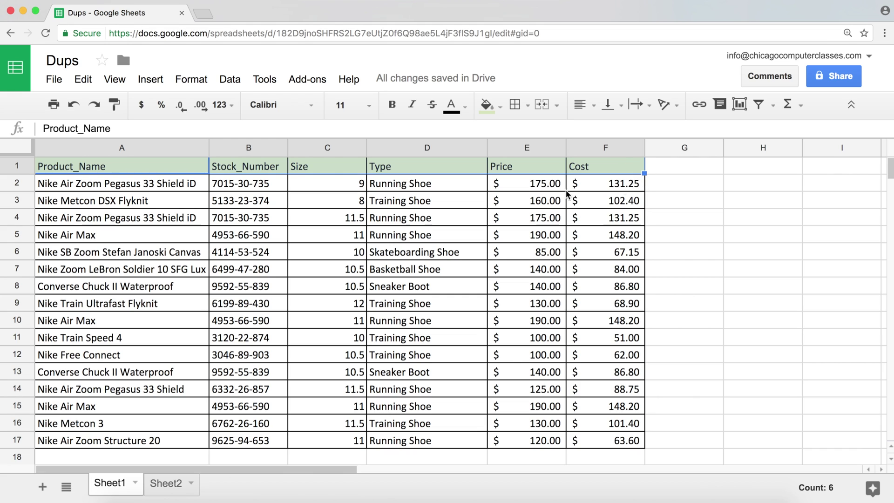
left_click(159, 488)
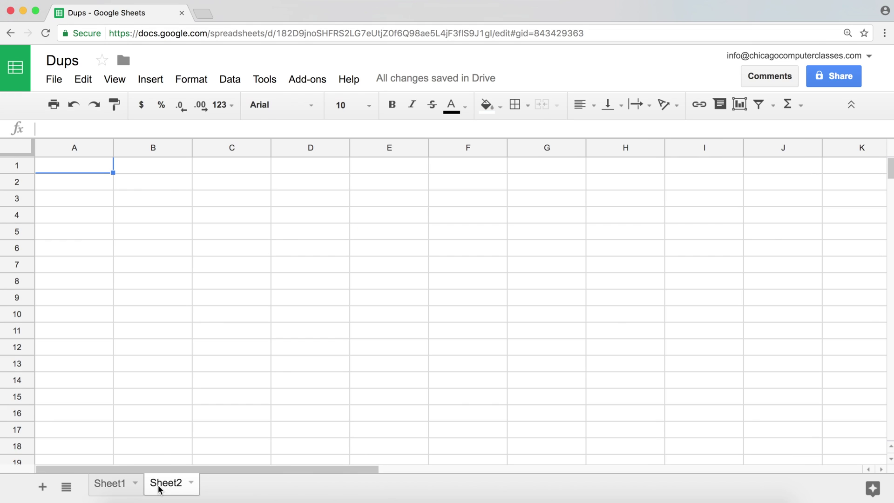
key("super+v")
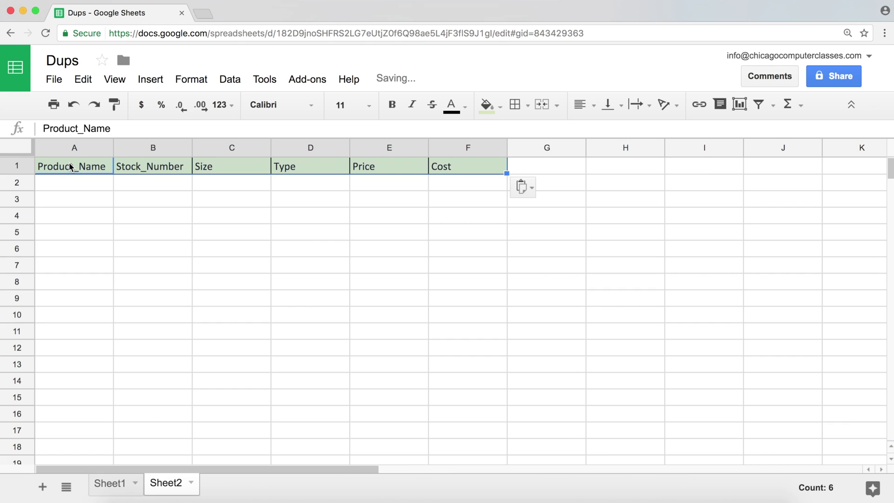
left_click(75, 181)
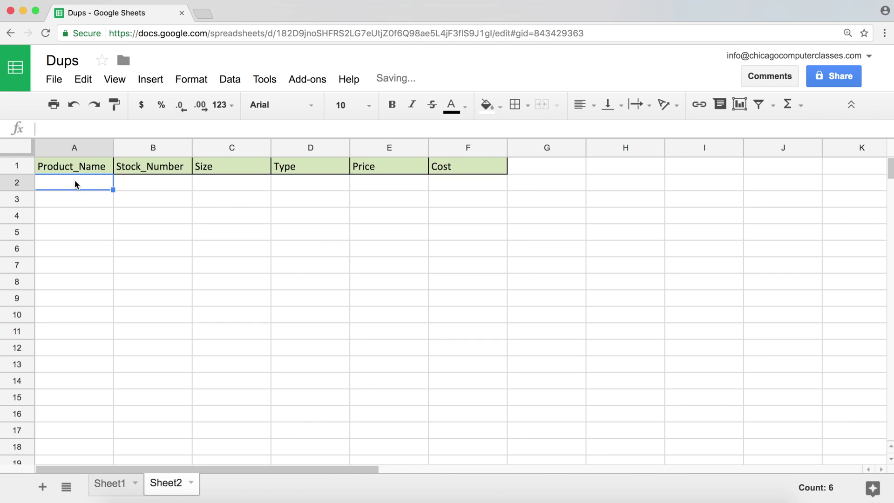
left_click(109, 484)
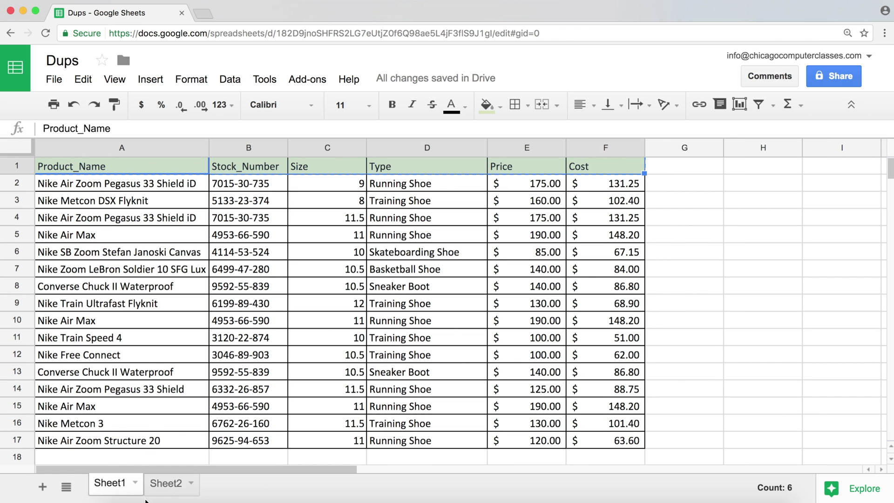
Step: Enter =UNIQUE(Sheet1!A2:F17) in Sheet2 A2, listing 13 unique product rows in A2:F14
left_click(153, 486)
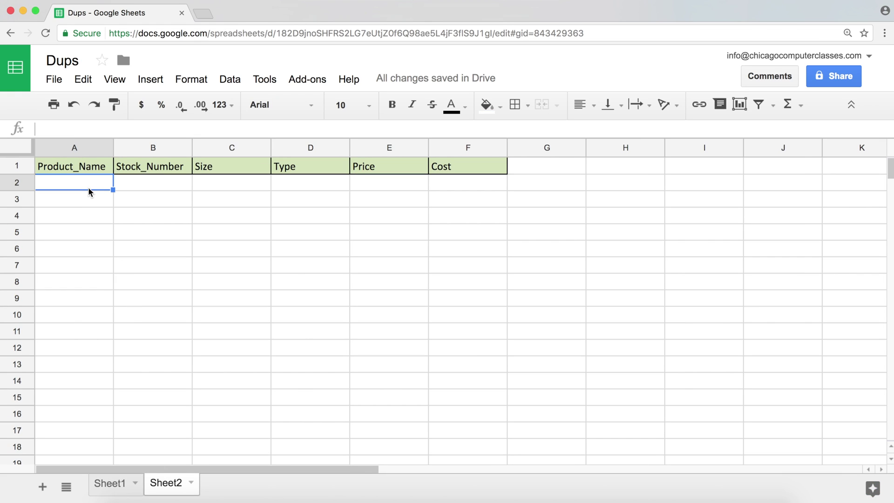
type("=uni")
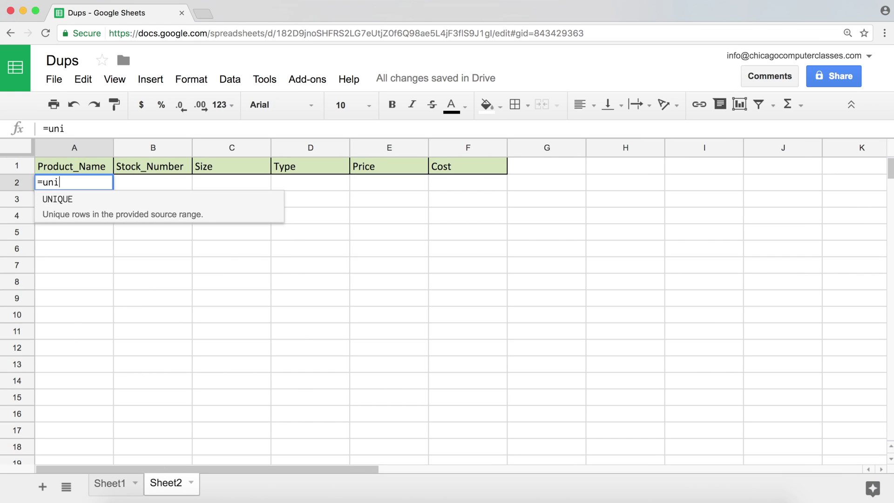
key("Tab")
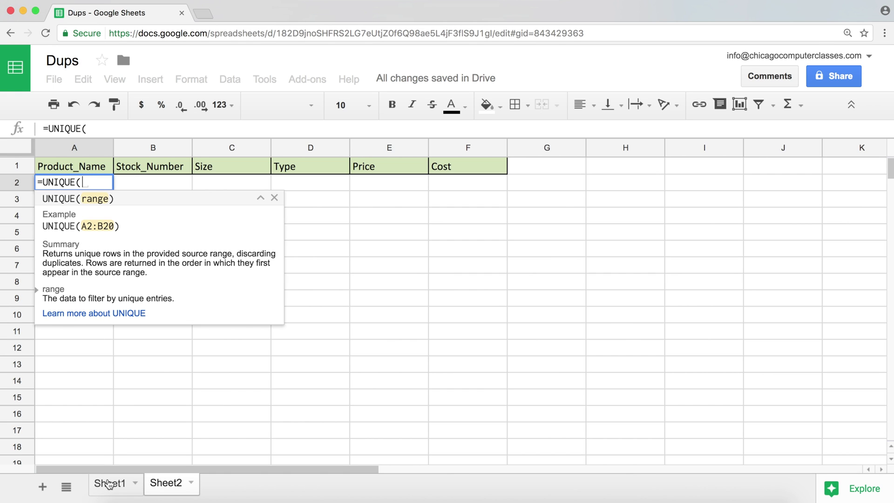
left_click(108, 484)
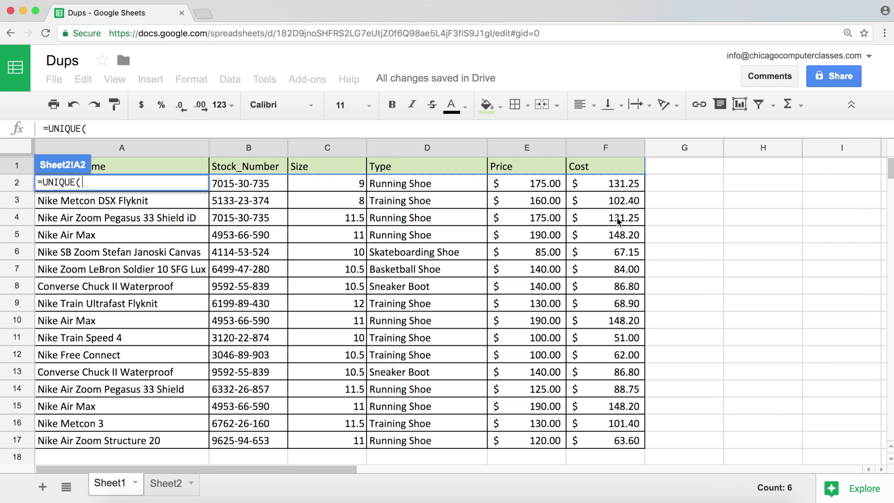
left_click_drag(619, 441, 168, 186)
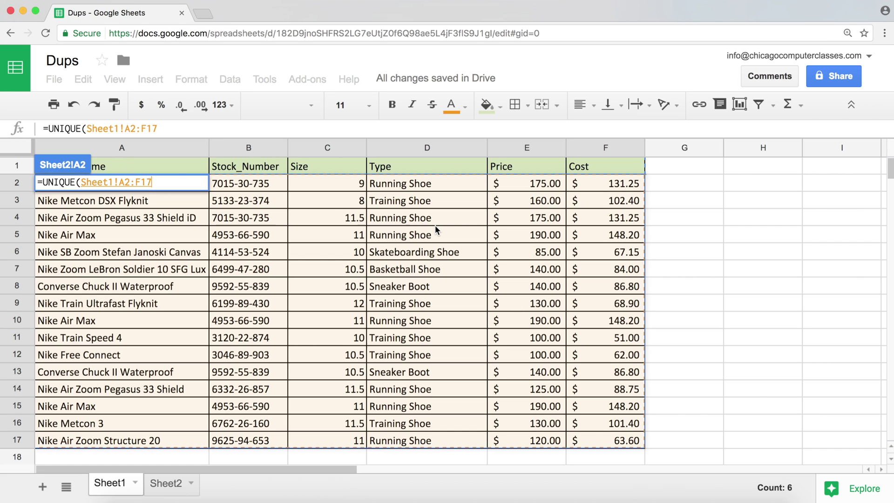
type(")")
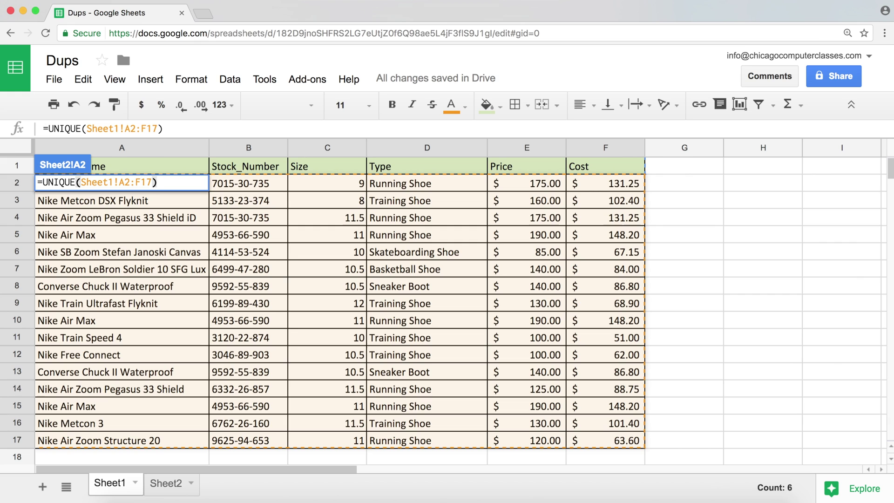
key("Return")
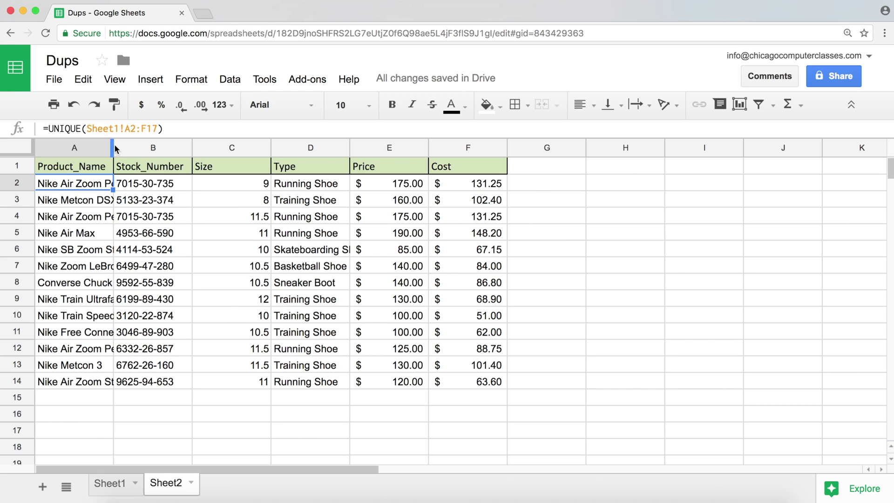
left_click(158, 129)
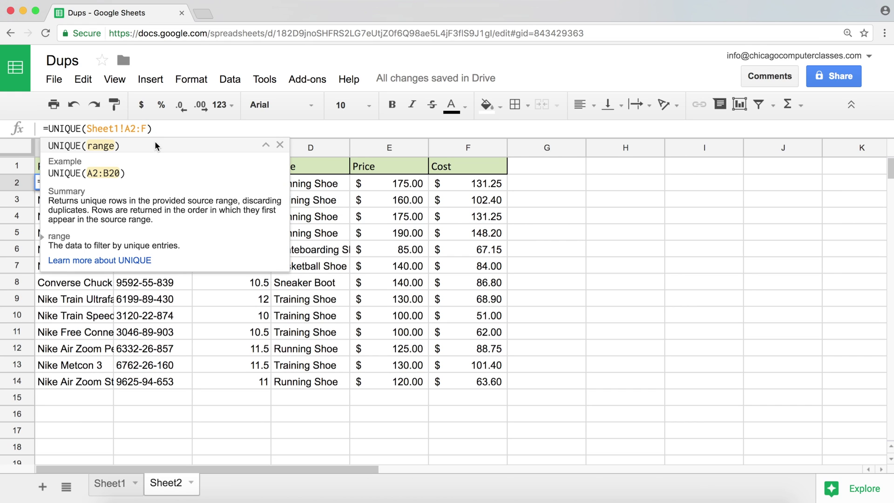
Step: Commit =UNIQUE(Sheet1!A2:F), compare results with Sheet1's data, and widen column A
key("Return")
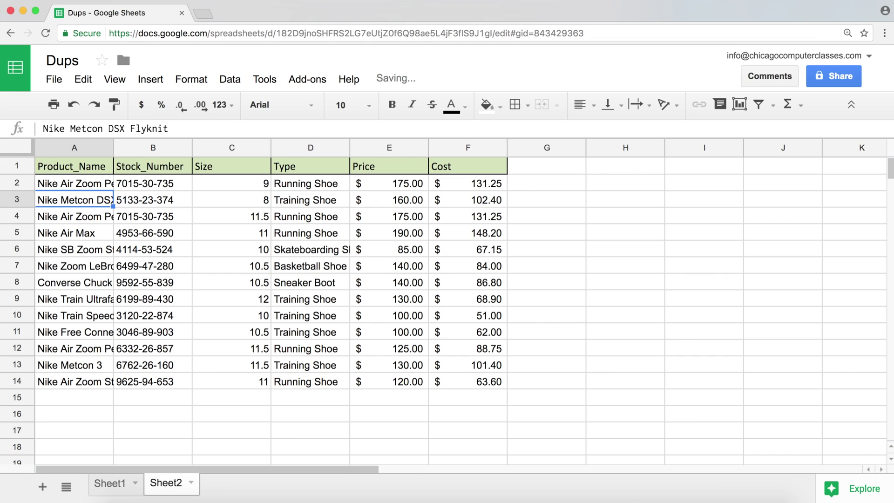
left_click(90, 182)
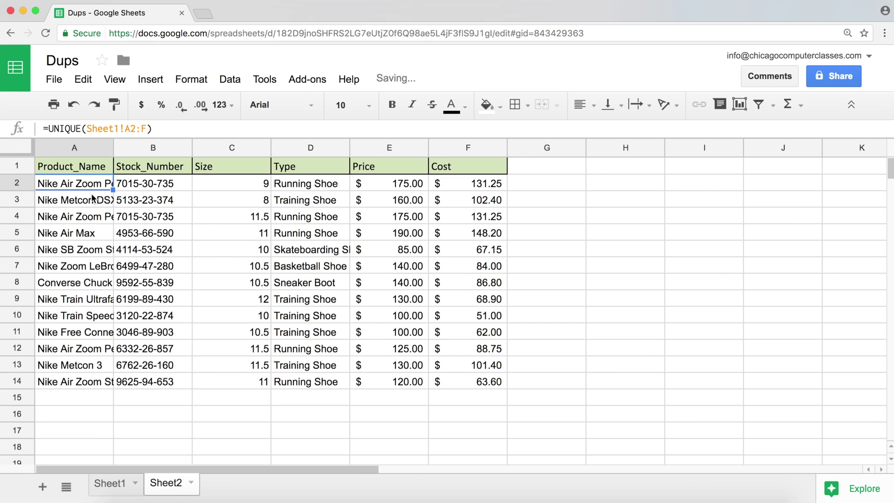
left_click(110, 485)
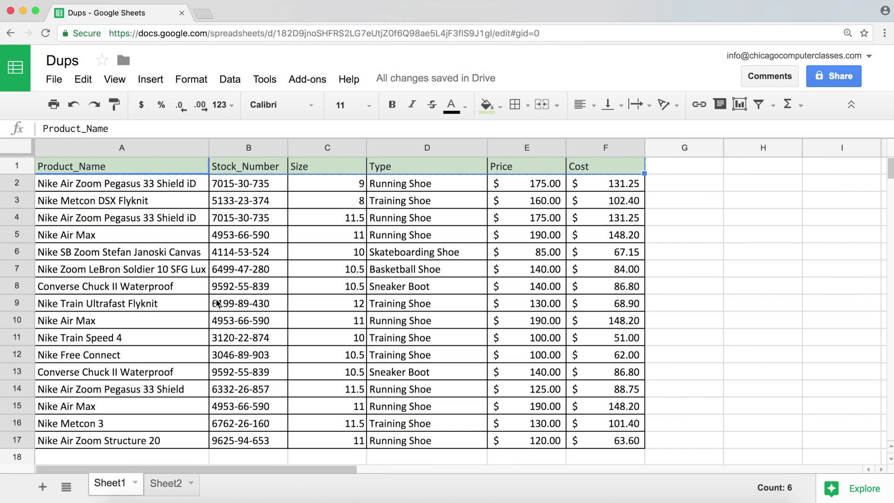
left_click(196, 422)
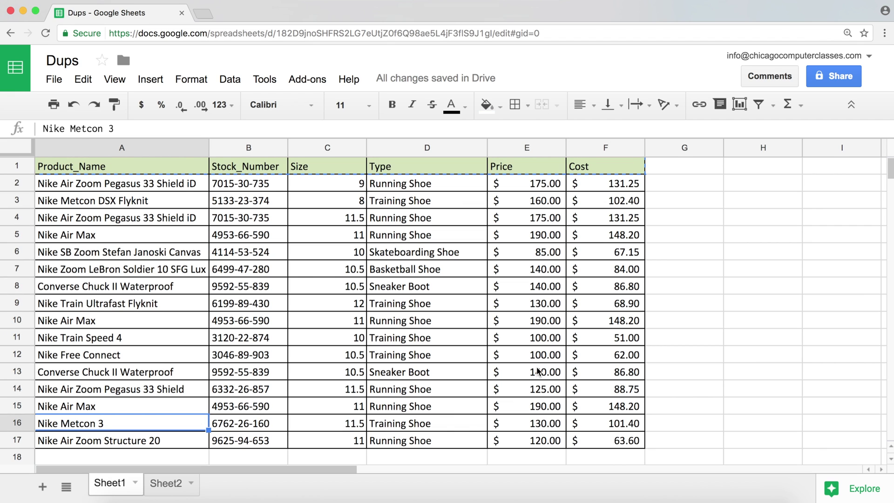
scroll(538, 372, "down", 1)
left_click(163, 489)
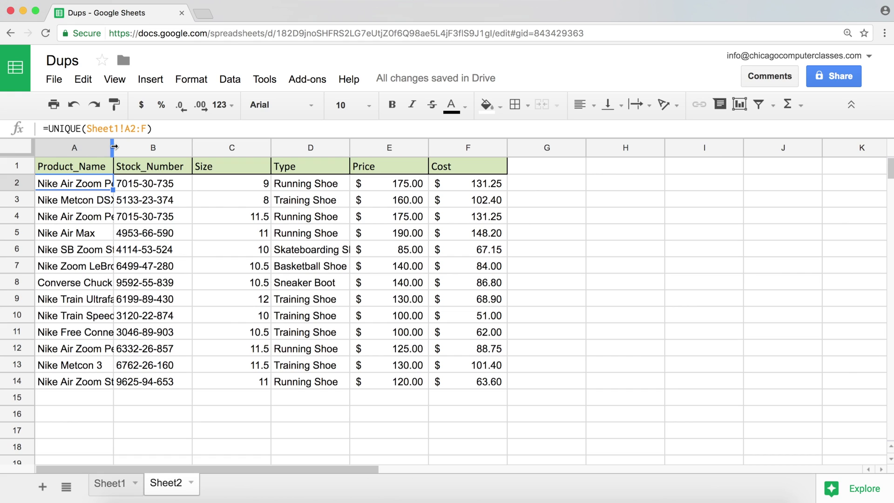
left_click_drag(115, 147, 135, 147)
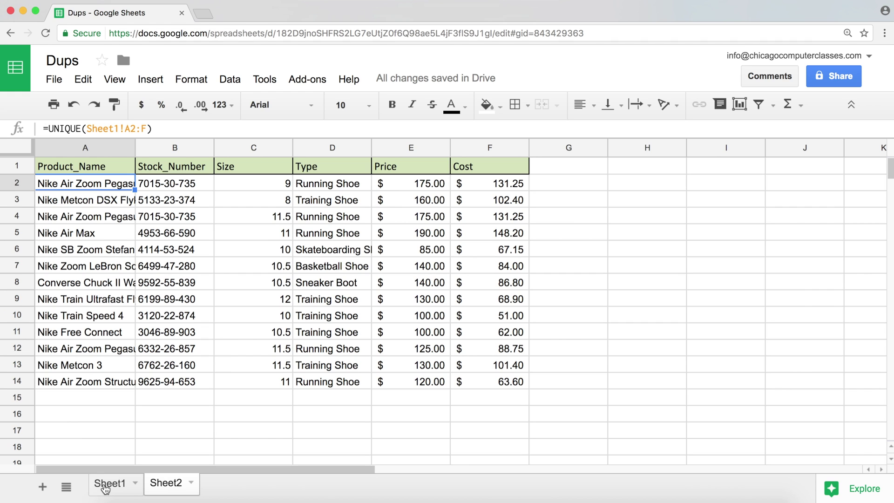
Step: Duplicate the Nike Air Zoom Structure 20 row A17:F17 into row 18 of Sheet1
left_click(106, 485)
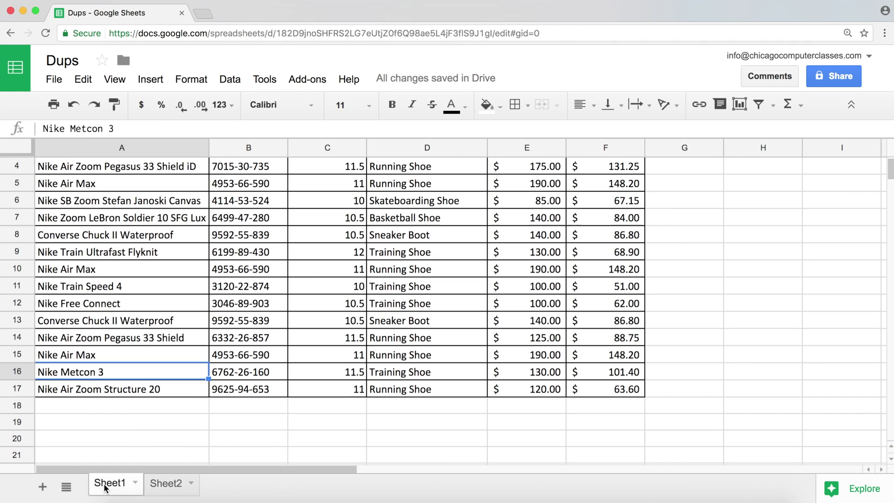
left_click(142, 389)
left_click_drag(250, 392, 583, 392)
key("ctrl+c")
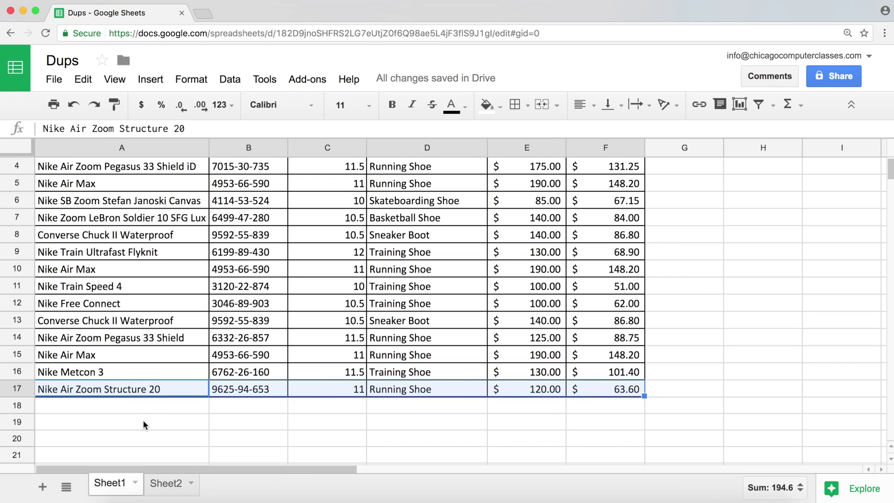
left_click(135, 408)
key("ctrl+v")
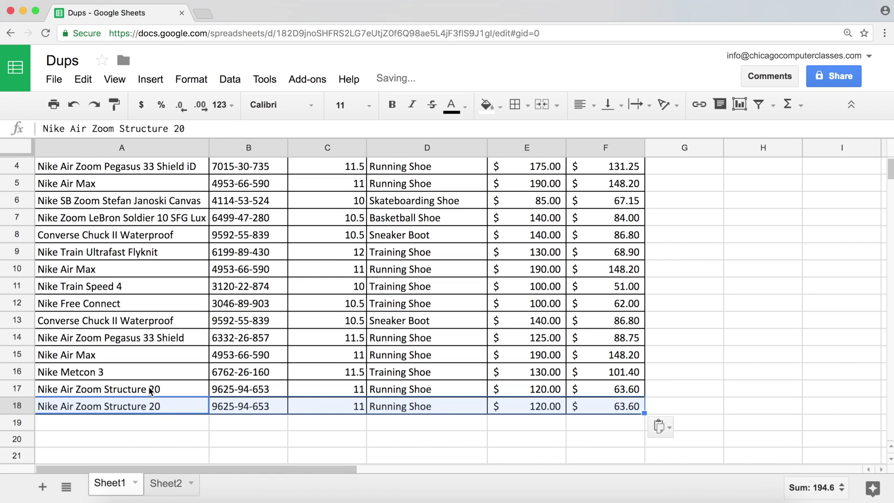
Step: Confirm Sheet2's unique list still shows 13 rows despite the duplicate
left_click(294, 392)
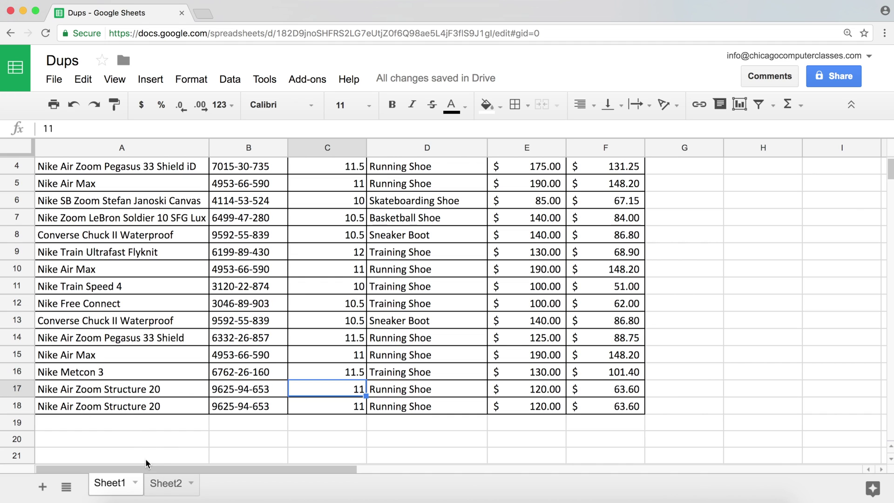
left_click(56, 389)
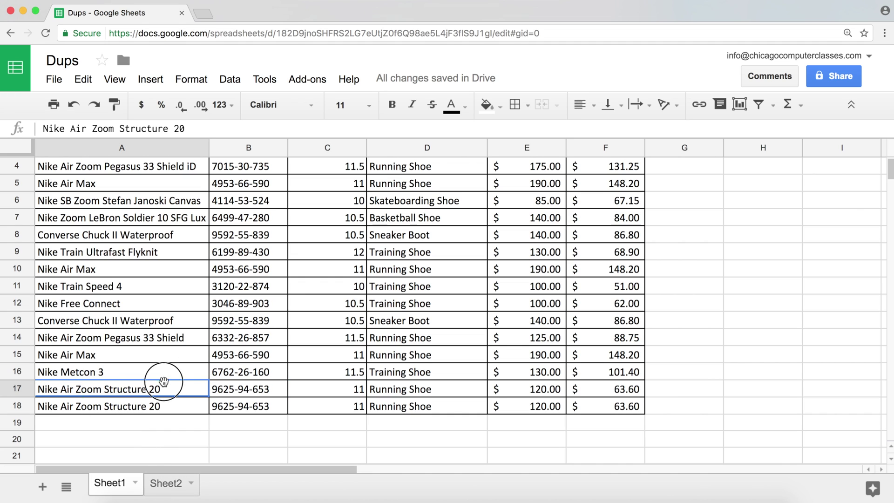
left_click(168, 484)
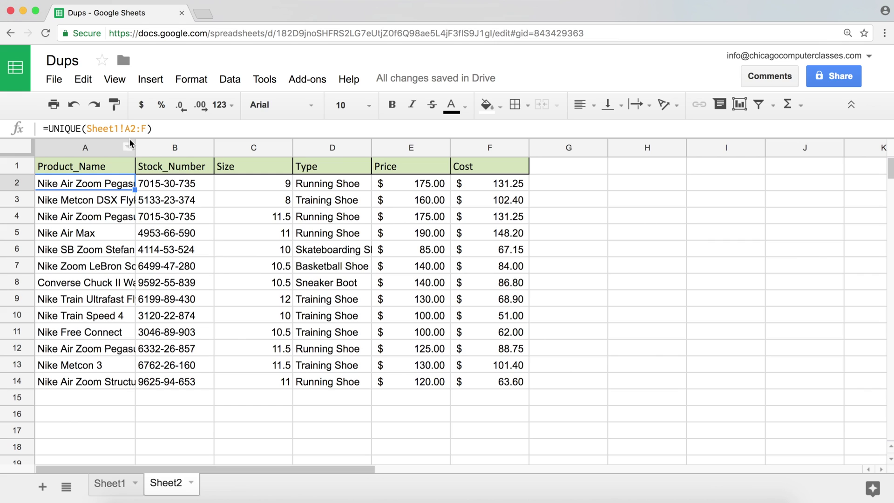
left_click(64, 388)
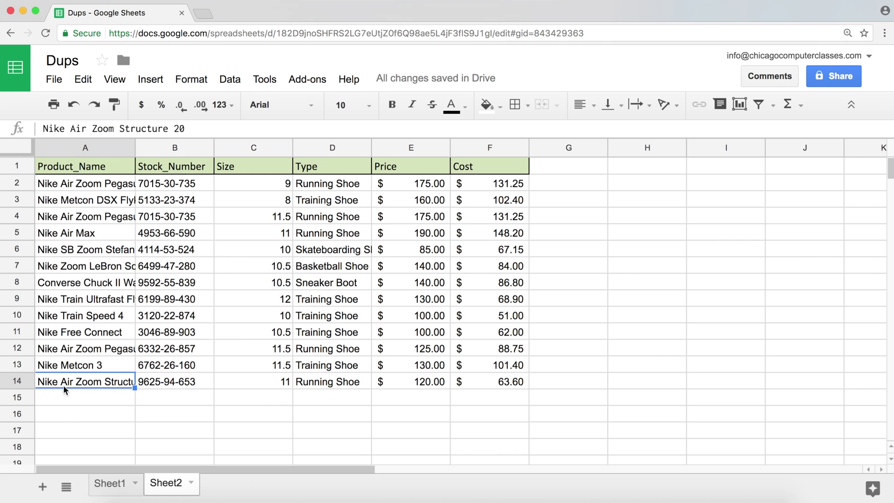
Step: Change Sheet1 B18's stock number to 9625-94-652
left_click(117, 484)
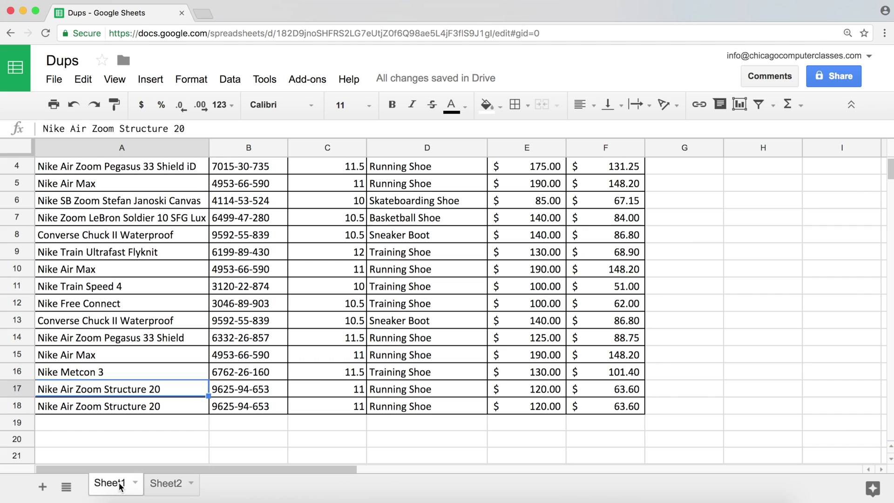
left_click(274, 410)
double_click(273, 408)
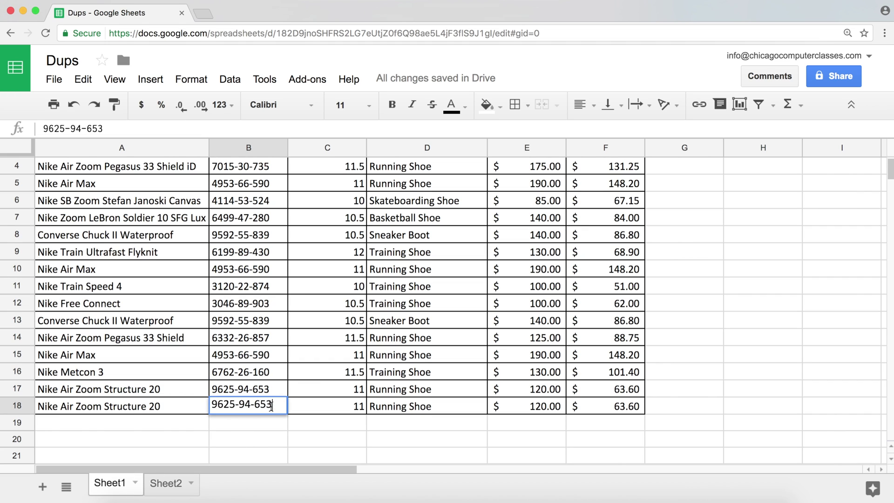
key("BackSpace")
type("2")
key("Return")
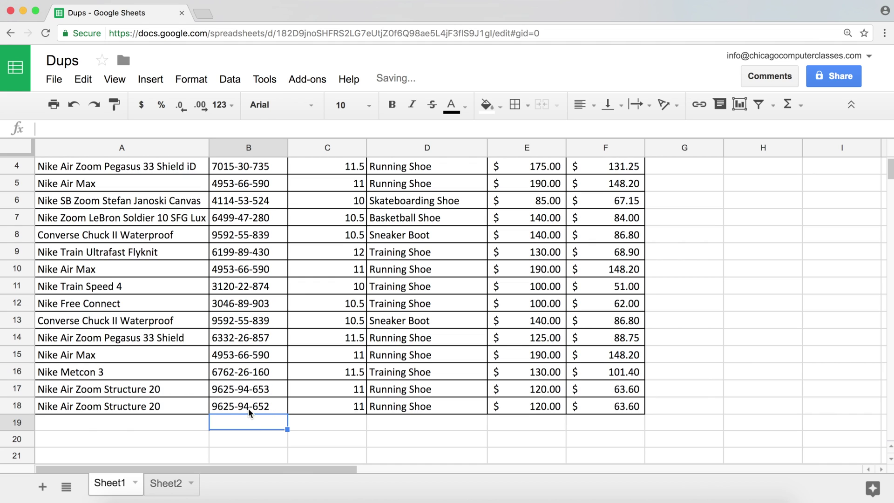
Step: Verify Sheet2 now lists both Structure 20 rows in B14:B15, 14 unique rows total
left_click(204, 390)
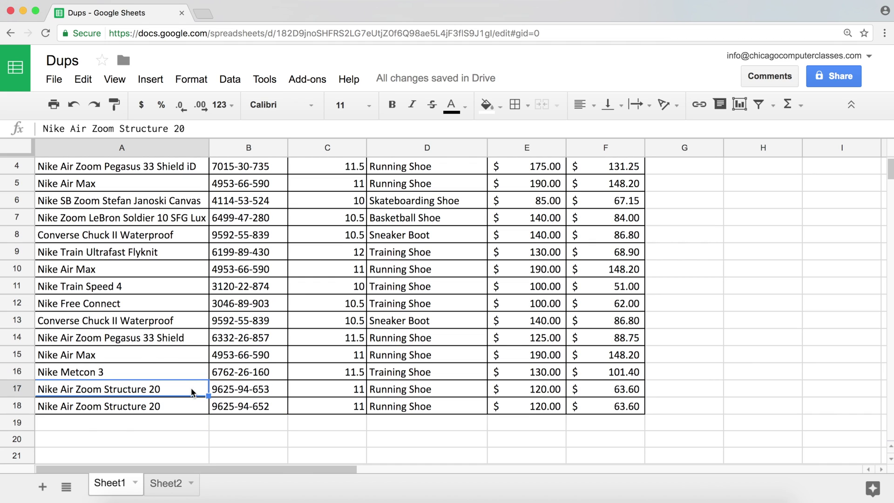
left_click(166, 486)
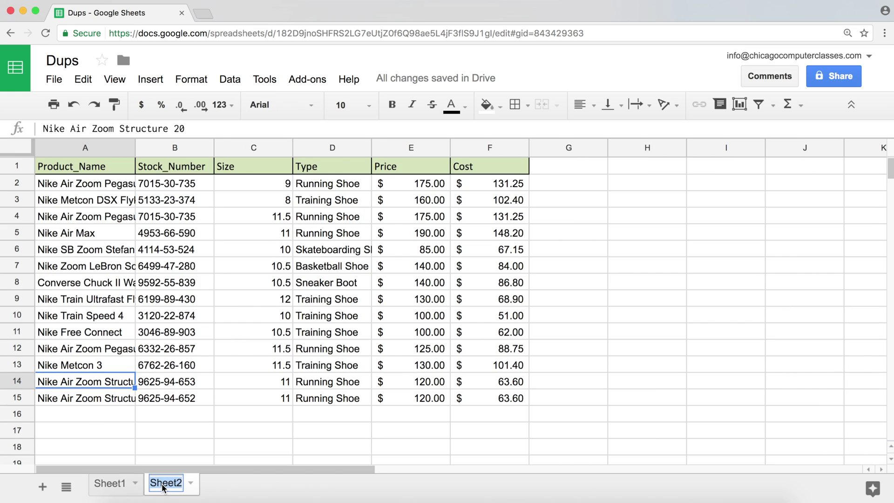
left_click_drag(174, 383, 182, 397)
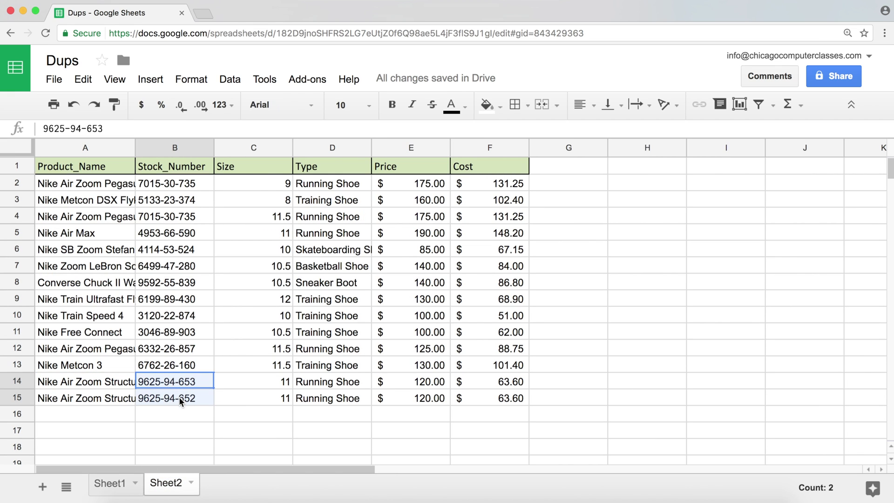
left_click(119, 387)
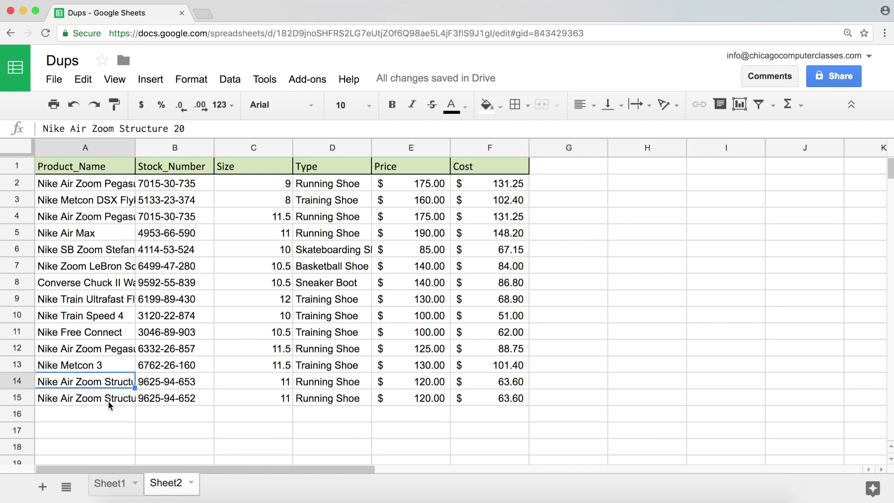
left_click(100, 171)
Step: Re-enter =UNIQUE(Sheet1!A2:F) in Sheet2 cell A2
left_click(95, 185)
type("=UNIQUE(Sheet1!A2:F)")
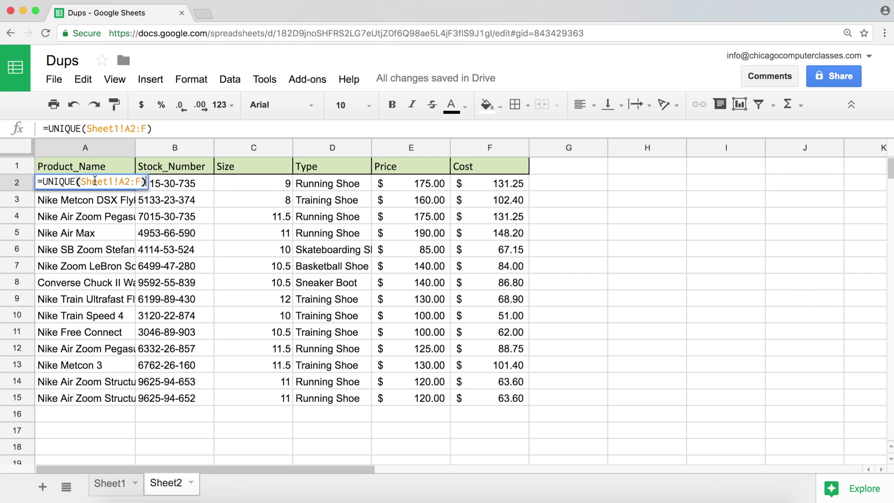
key("Return")
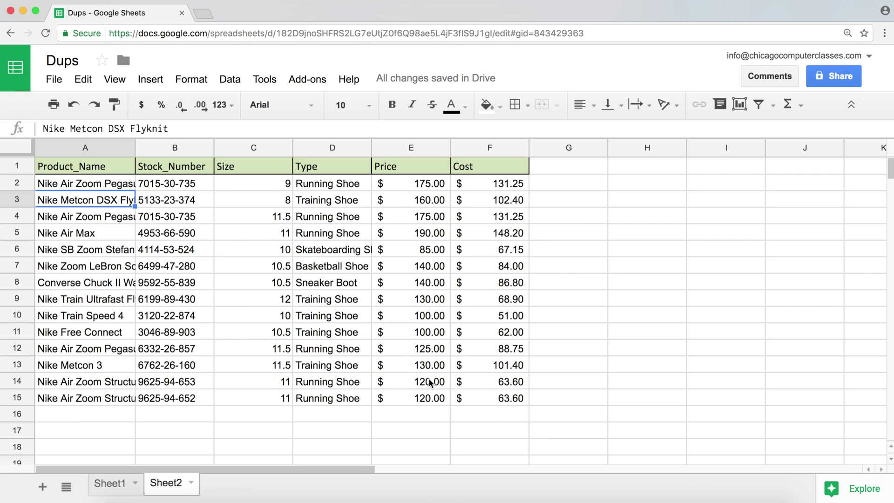
Step: Copy A2:F15 and paste it back over itself as values only
left_click(99, 184)
left_click_drag(153, 191, 491, 398)
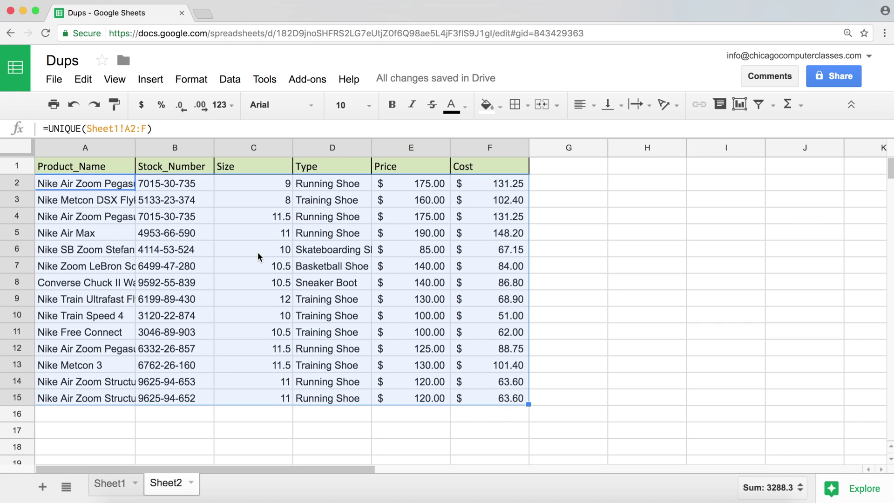
right_click(107, 184)
left_click(168, 221)
right_click(67, 185)
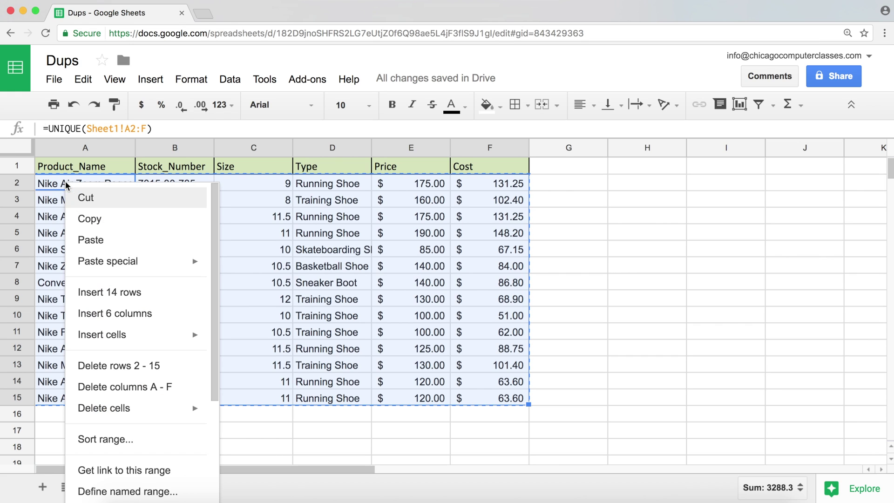
mouse_move(173, 261)
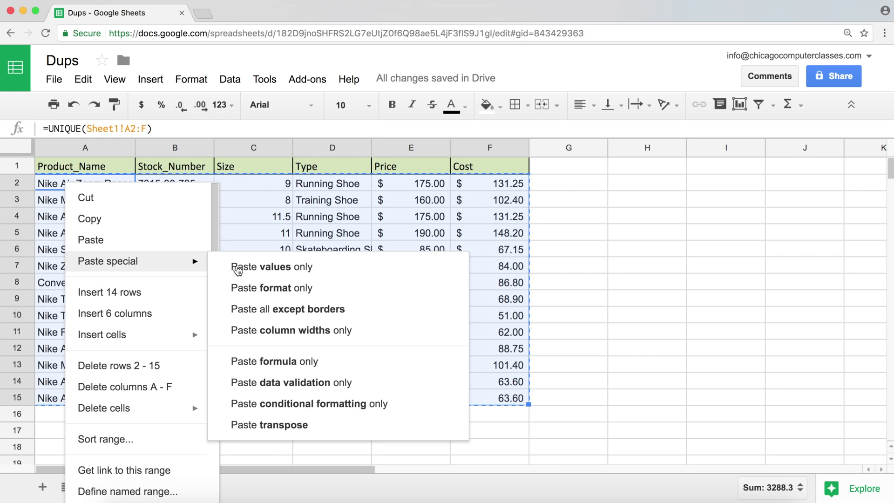
left_click(293, 269)
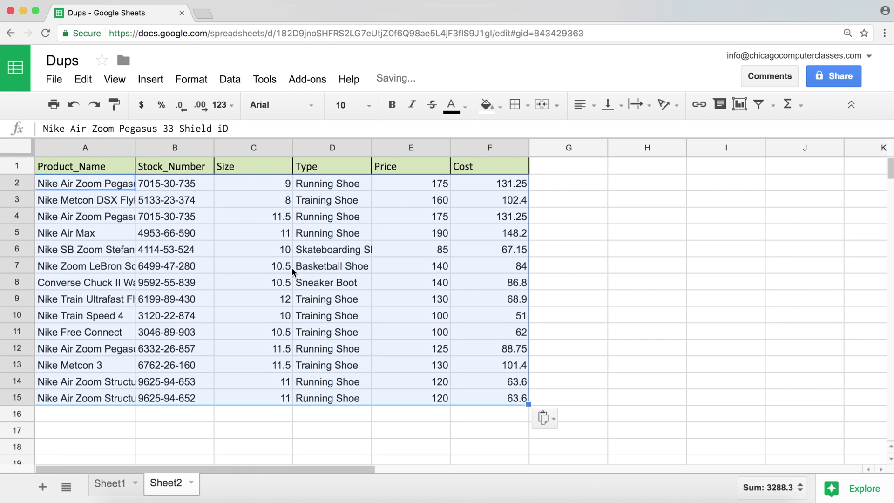
left_click(111, 186)
left_click(118, 200)
left_click(123, 235)
left_click(117, 267)
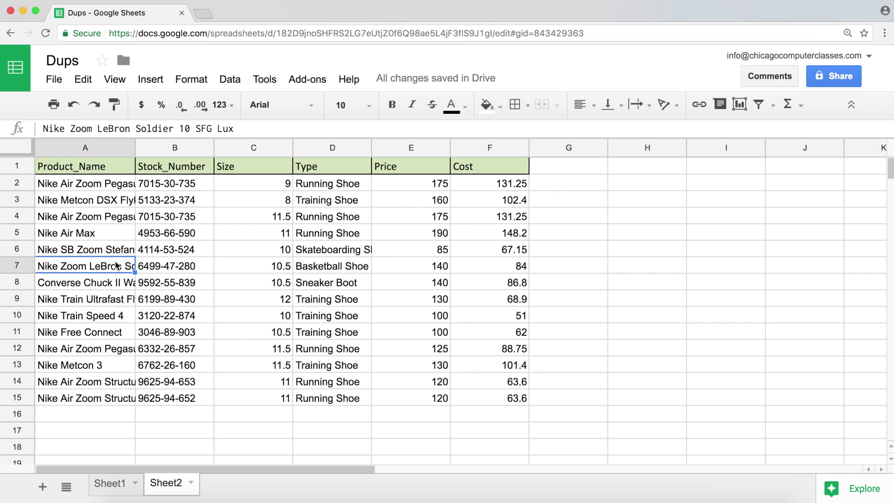
left_click(114, 300)
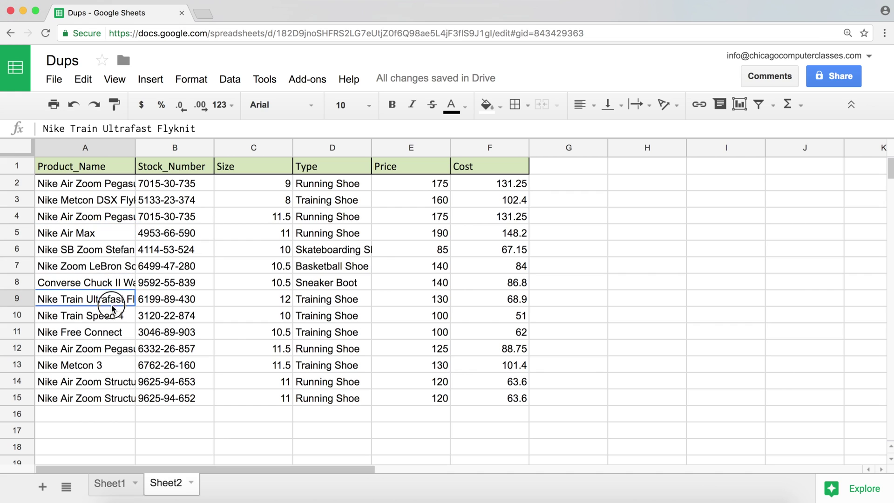
left_click(120, 218)
left_click(120, 189)
left_click(120, 237)
left_click(163, 231)
left_click(112, 183)
left_click(157, 204)
left_click(310, 222)
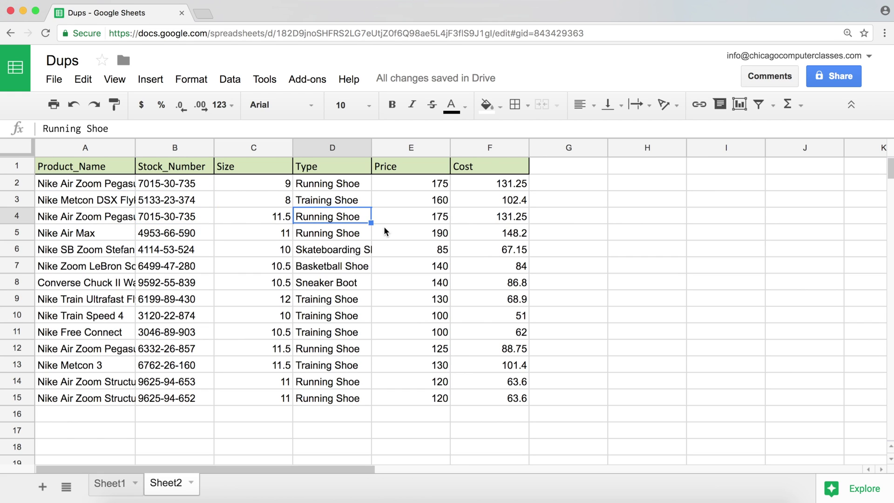
left_click(475, 238)
left_click(405, 249)
left_click(410, 347)
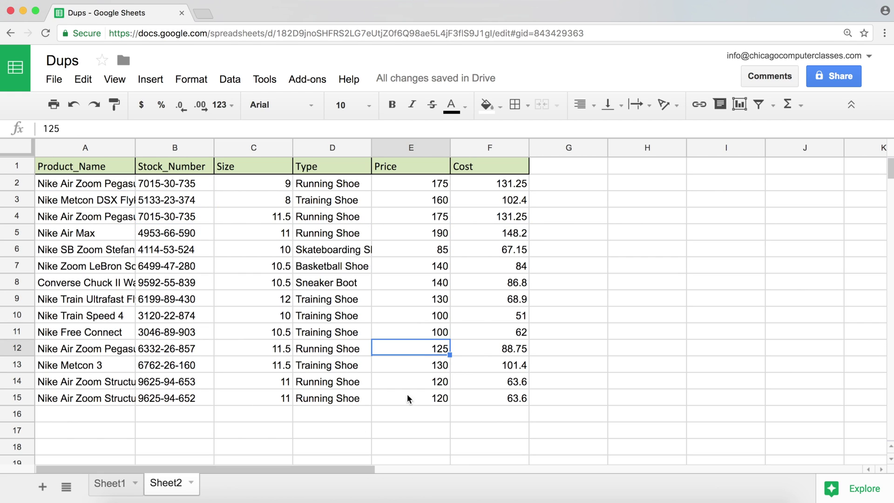
left_click_drag(519, 401, 43, 177)
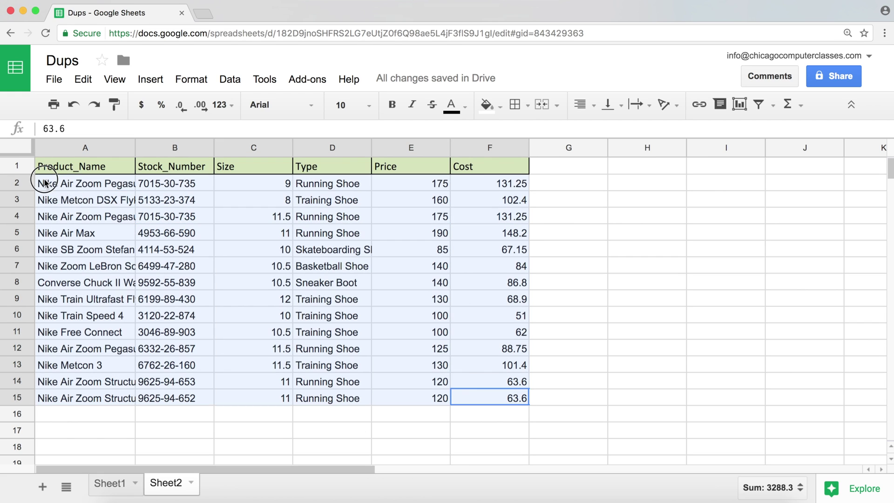
left_click(80, 167)
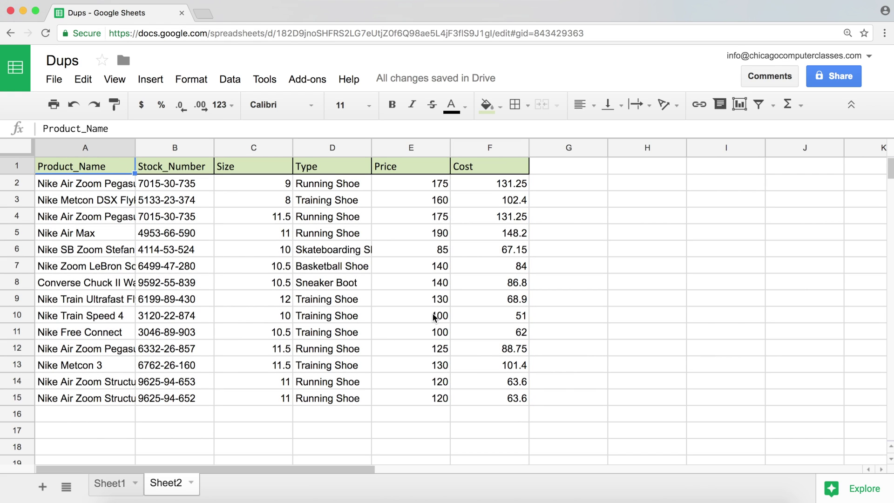